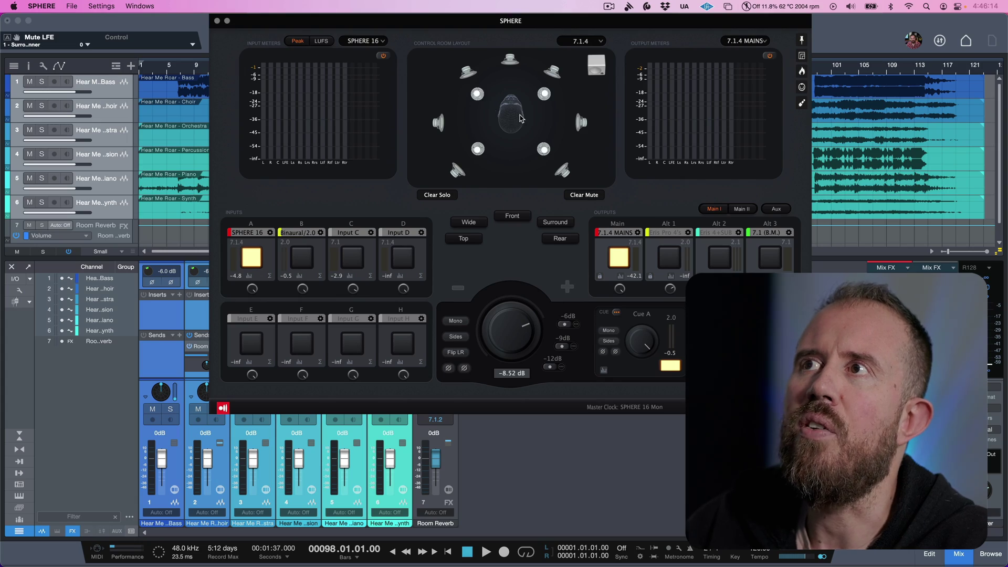
mouse_move(549, 97)
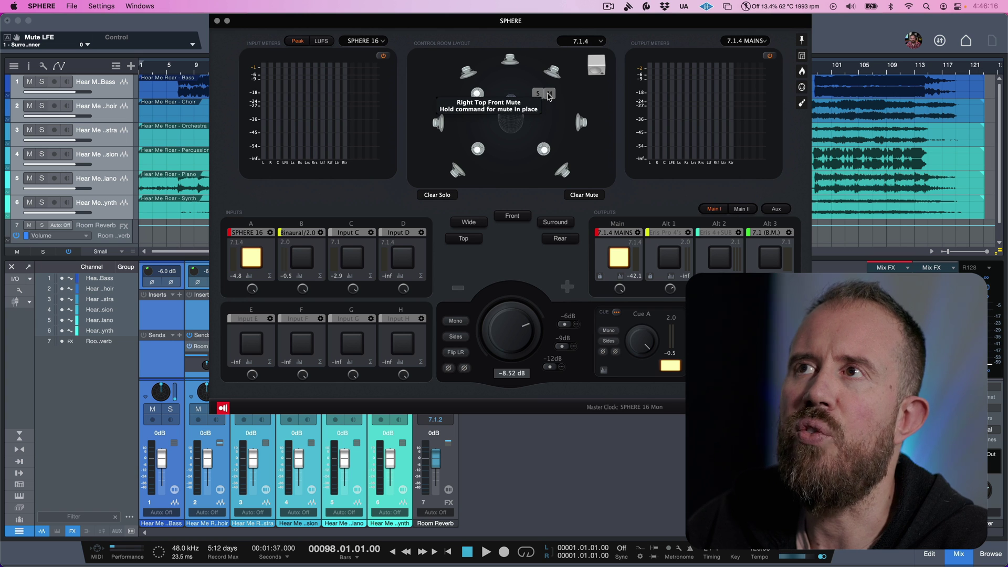
mouse_move(482, 148)
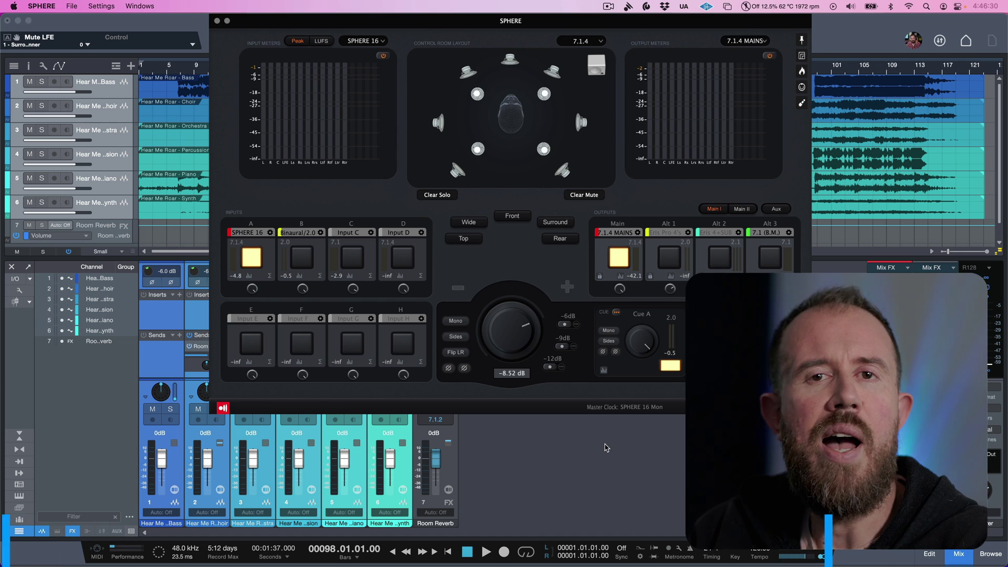
Change the Dolby Atmos Renderer bed format from 7.1.2 to 7.1.4, then clear all channel solos
left_click(609, 445)
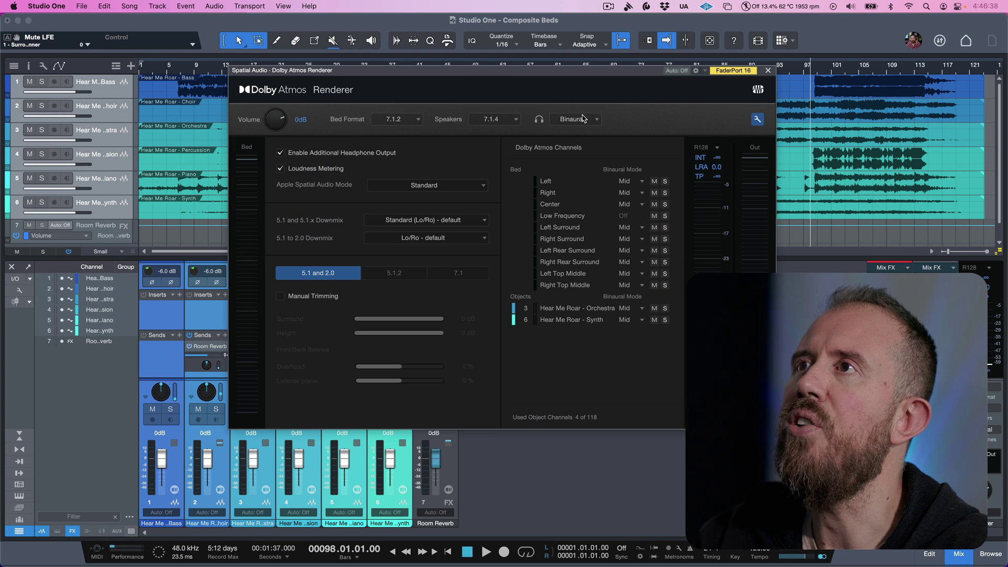
left_click(412, 120)
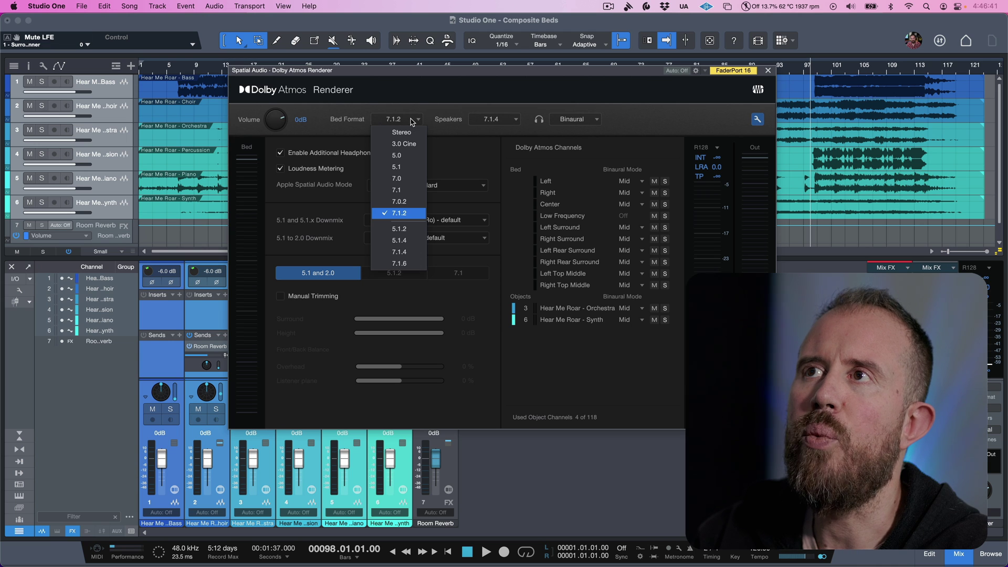
left_click(412, 254)
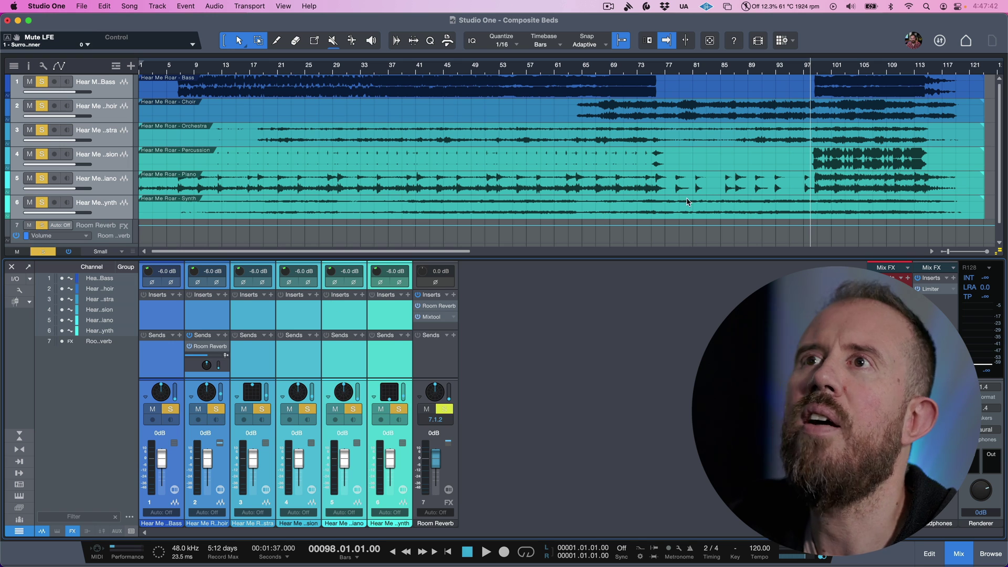
left_click(217, 410, "alt")
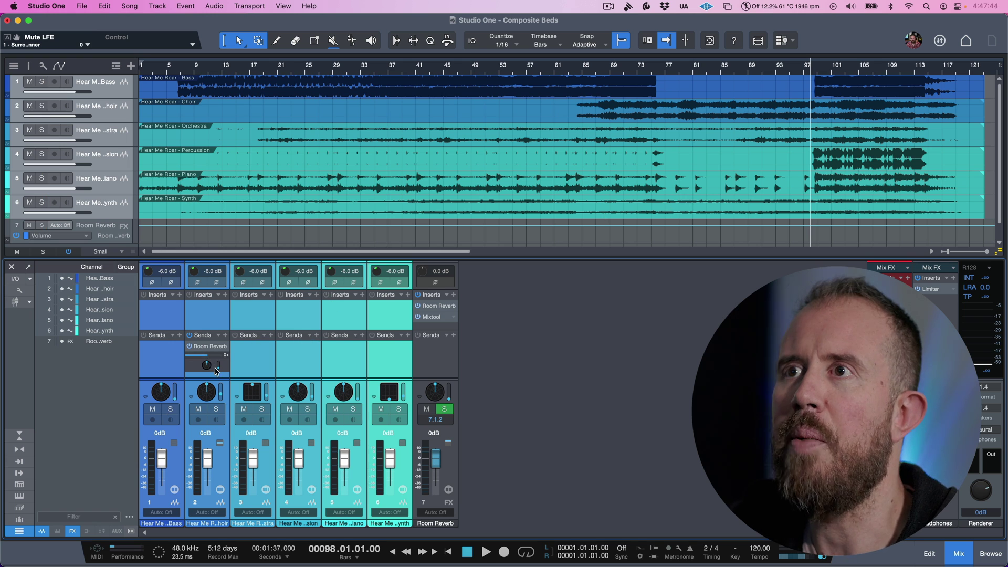
Solo only the Choir channel, play it back, and stop to return to bar 98
left_click(211, 415)
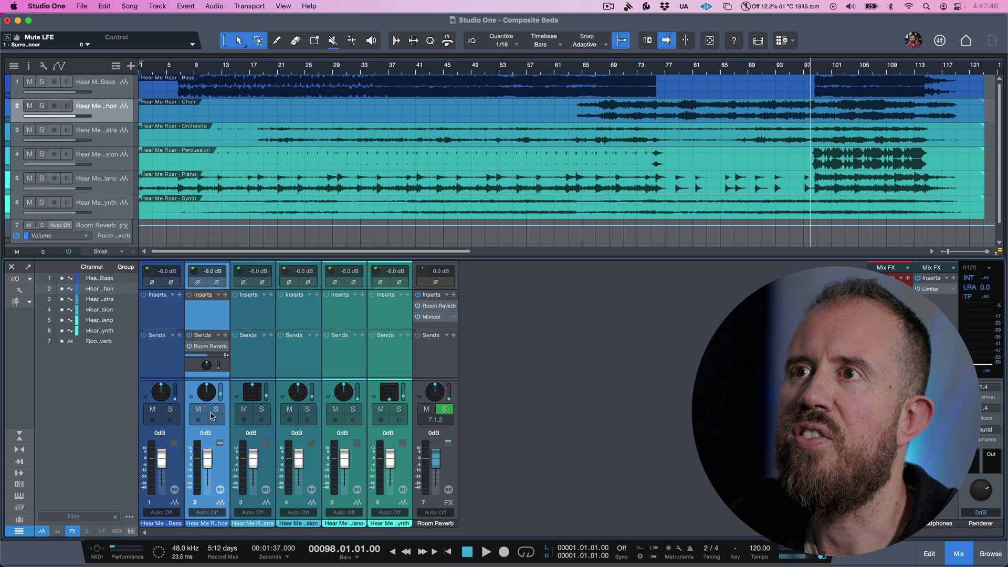
left_click(217, 410)
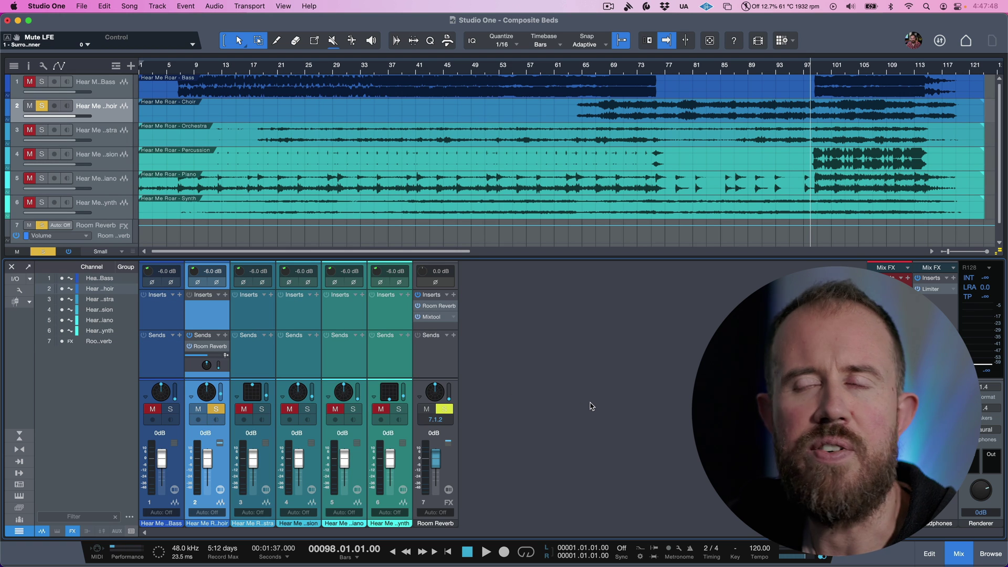
key("space")
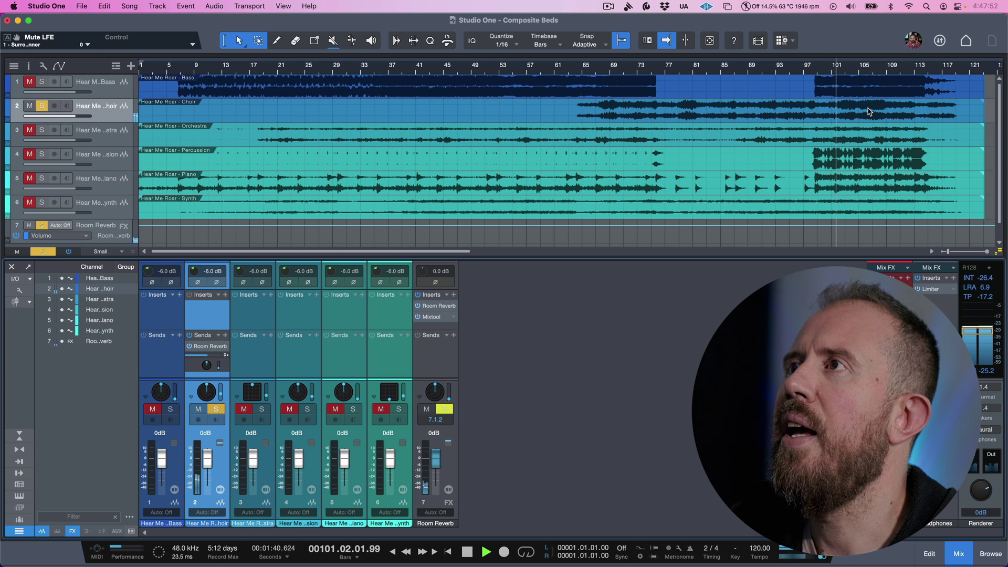
key("space")
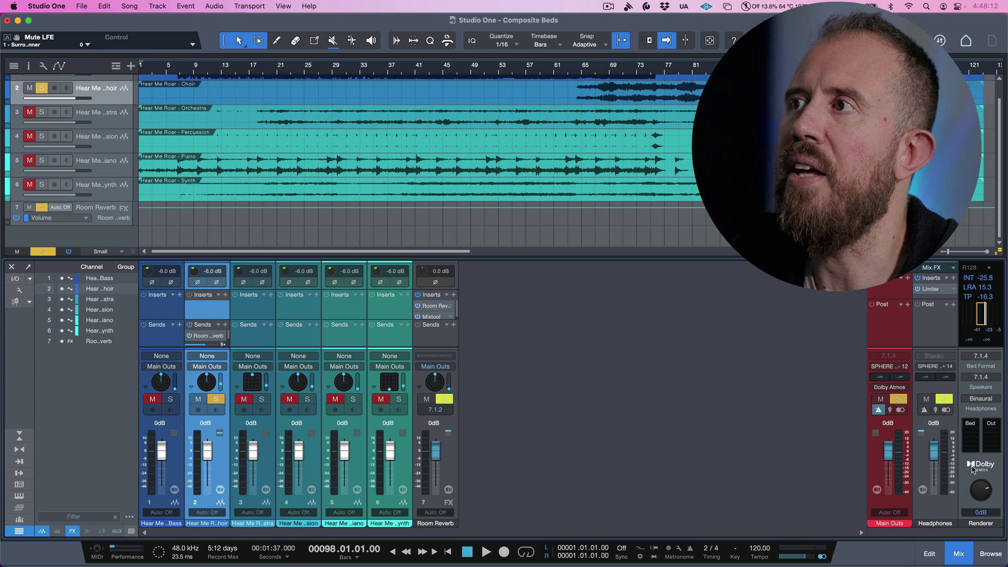
left_click(980, 466)
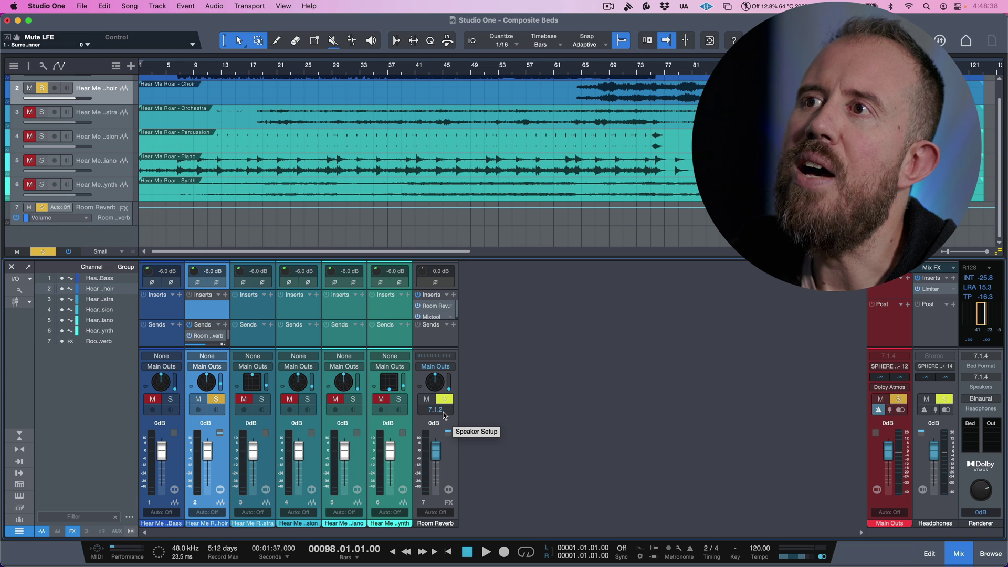
Set the Room Reverb return to 7.1.4 and open its Mixtool plug-in editor
left_click(444, 414)
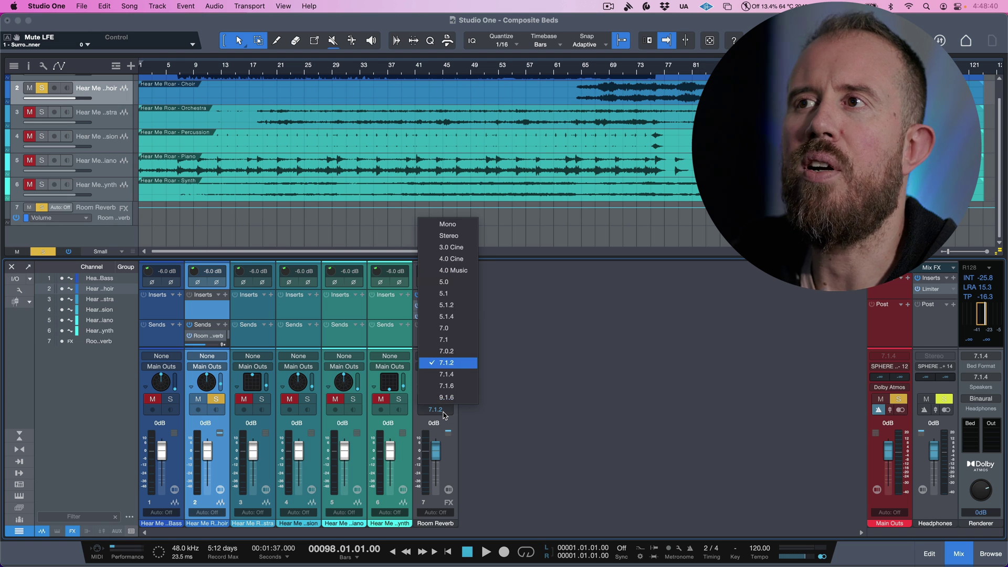
left_click(449, 376)
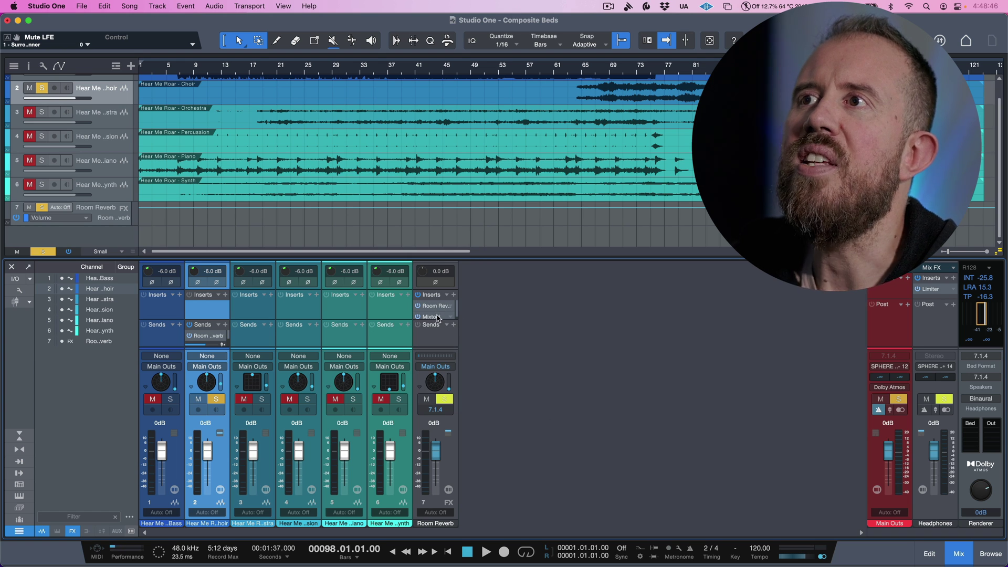
left_click(432, 317)
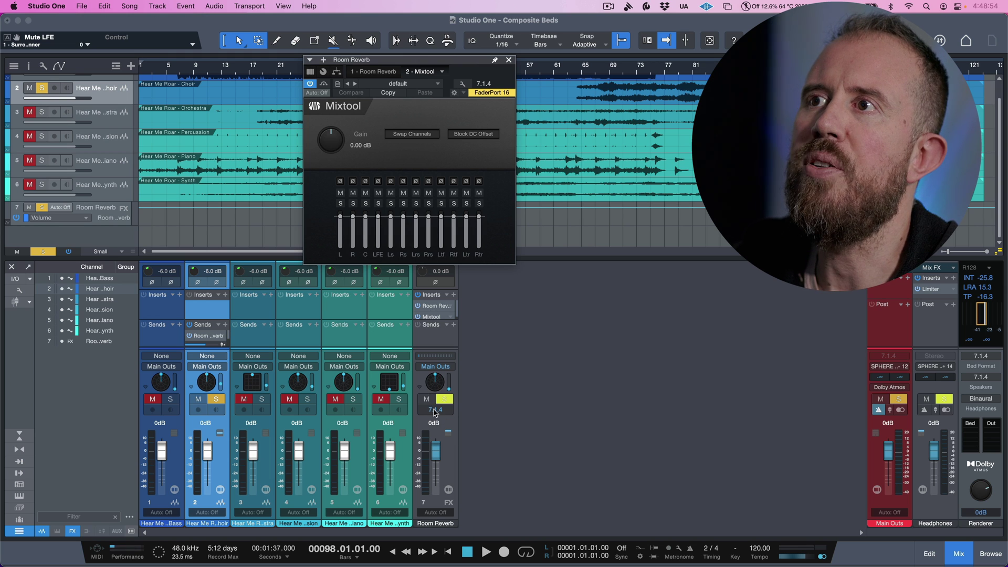
left_click(435, 412)
left_click(453, 363)
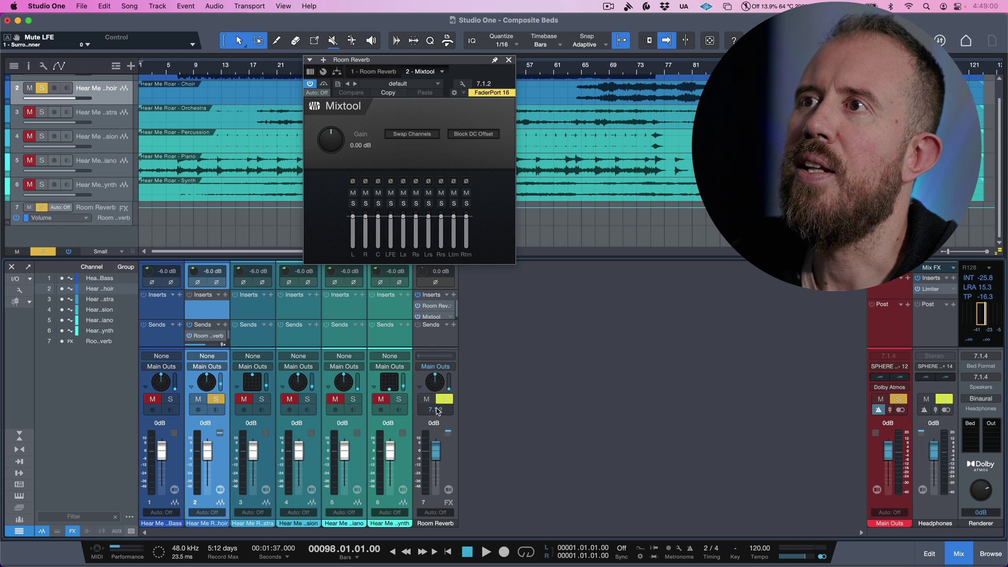
left_click(437, 410)
left_click(447, 374)
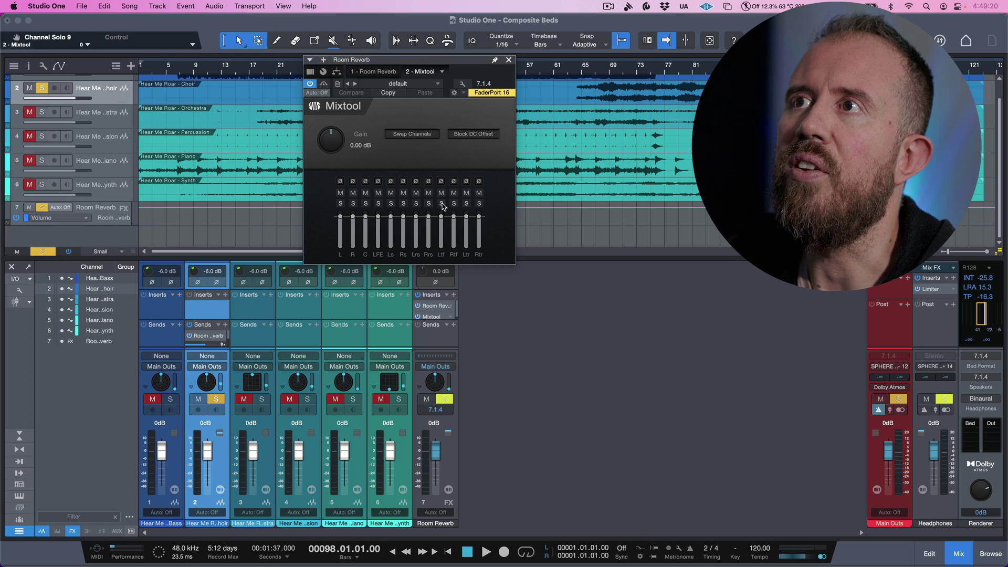
left_click(441, 204)
Solo the Rtf, Ltr and Rtr height channels in Mixtool and play back only the height reverb
left_click(454, 203)
left_click(466, 204)
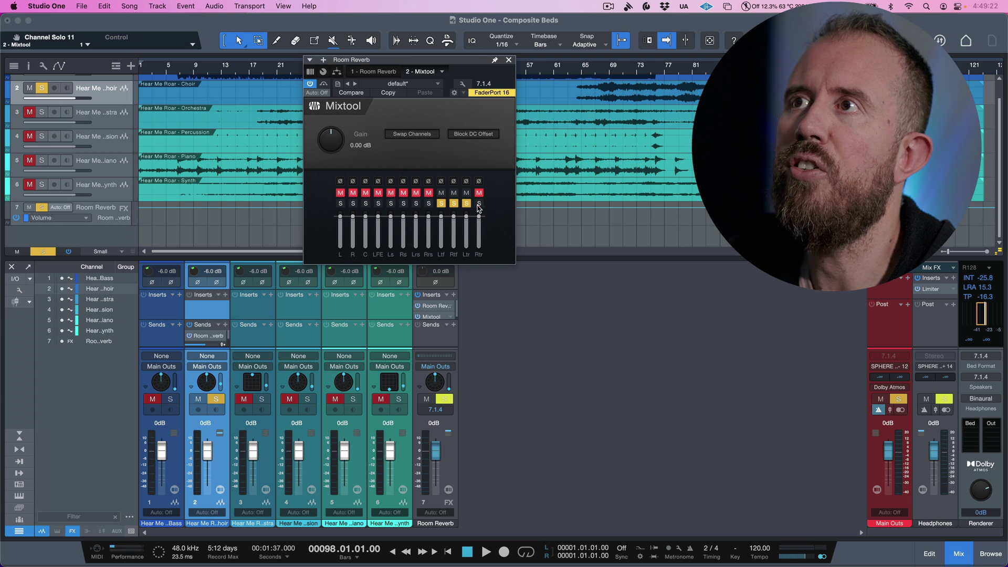
left_click(478, 204)
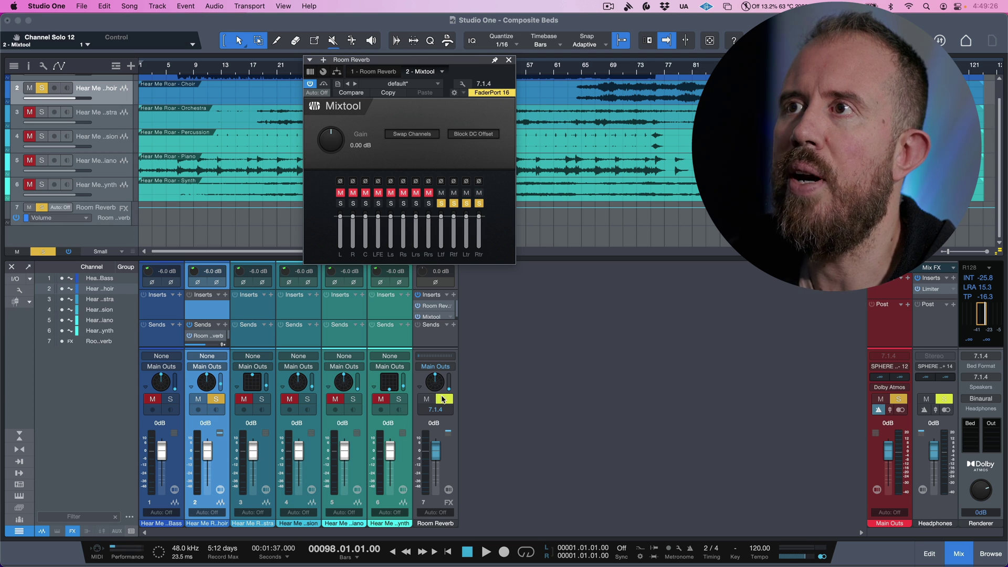
left_click(444, 400)
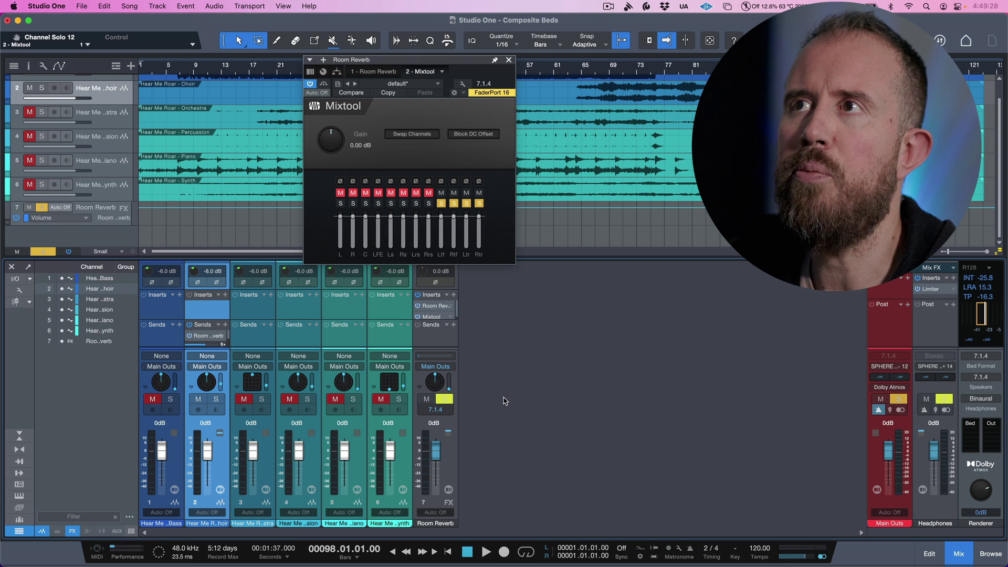
key("space")
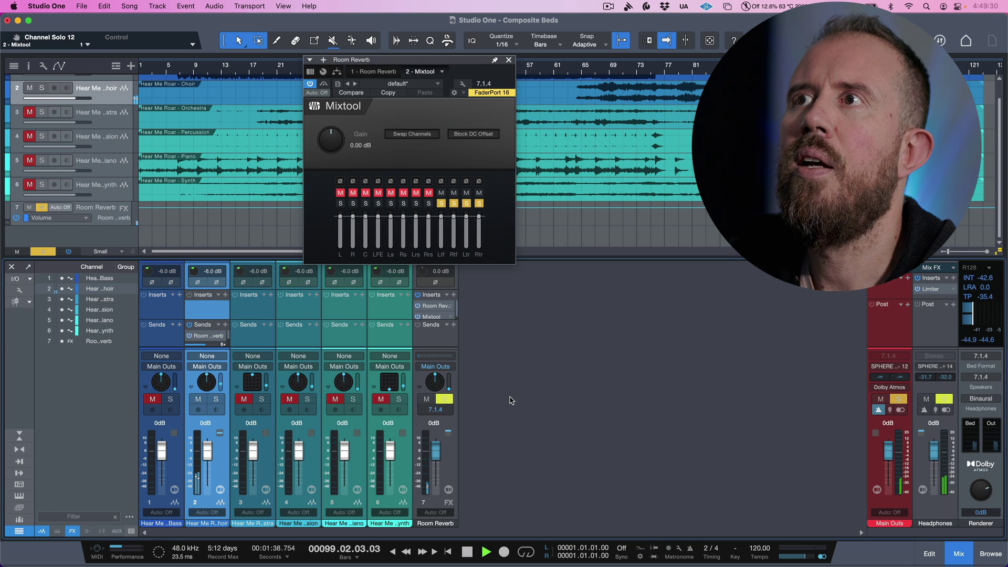
key("super+Tab")
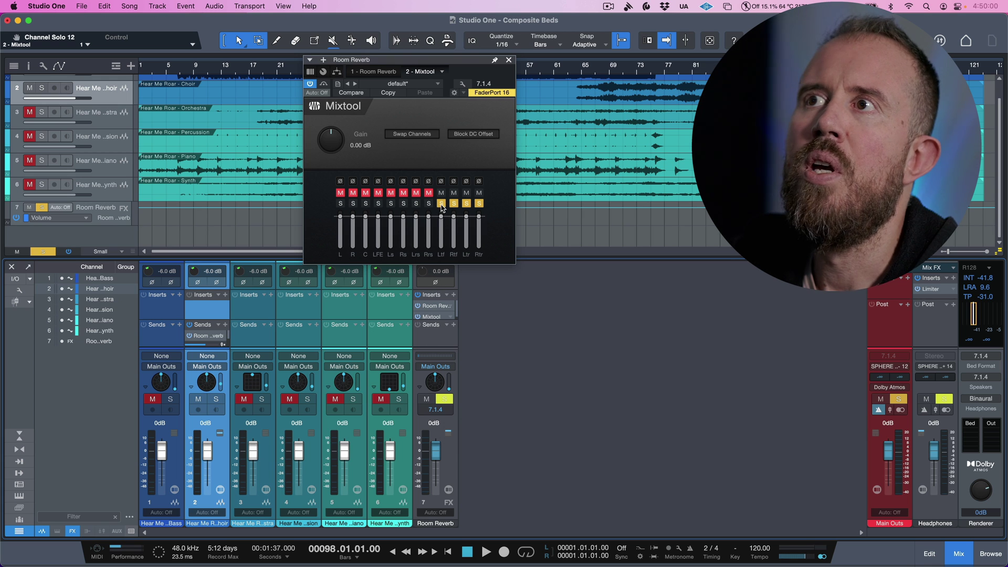
Isolate the Rtr reverb channel, clear all Mixtool solos, and bring up the Dolby Atmos Renderer
left_click(441, 204)
left_click(453, 204)
left_click(466, 204)
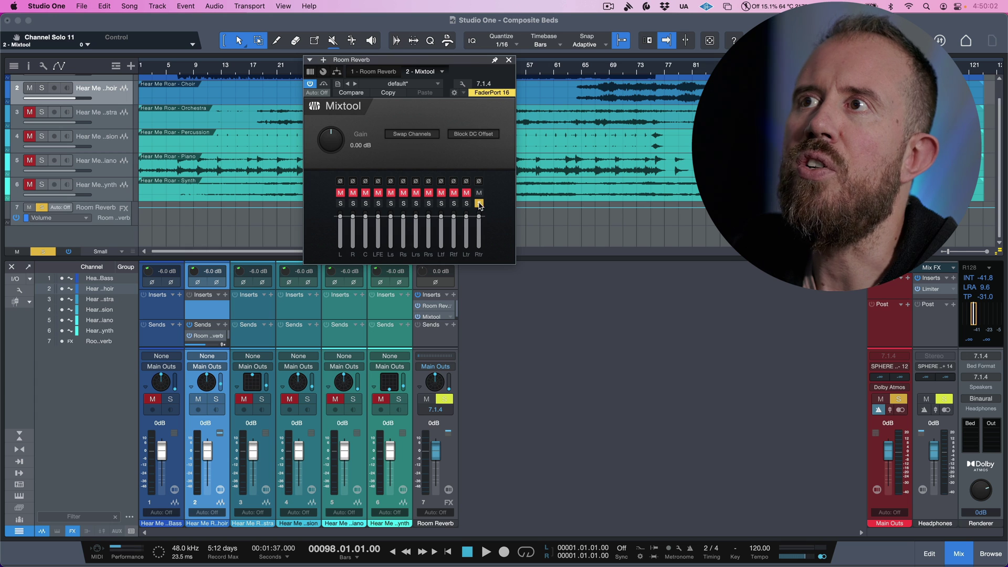
left_click(478, 204)
left_click(553, 328)
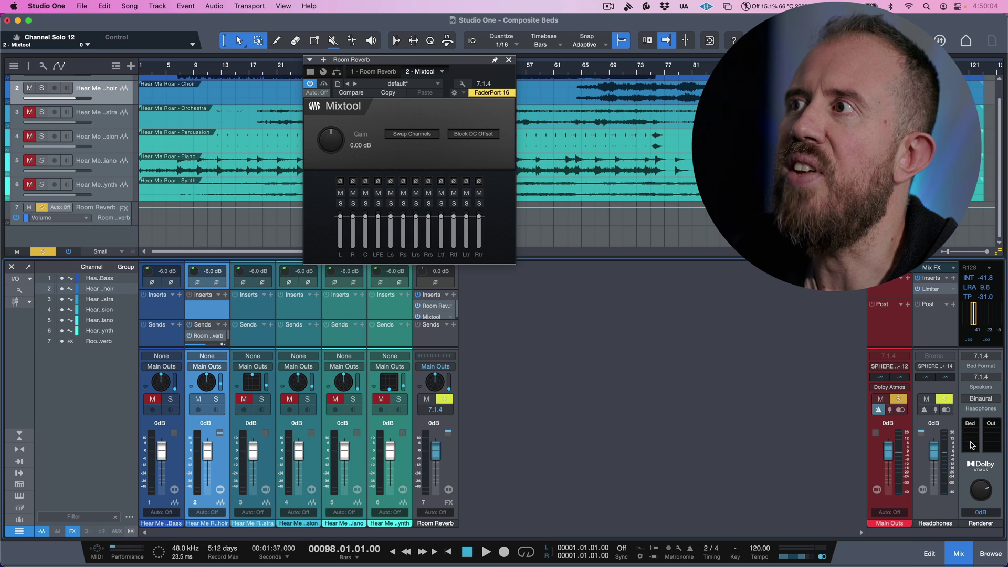
left_click(983, 463)
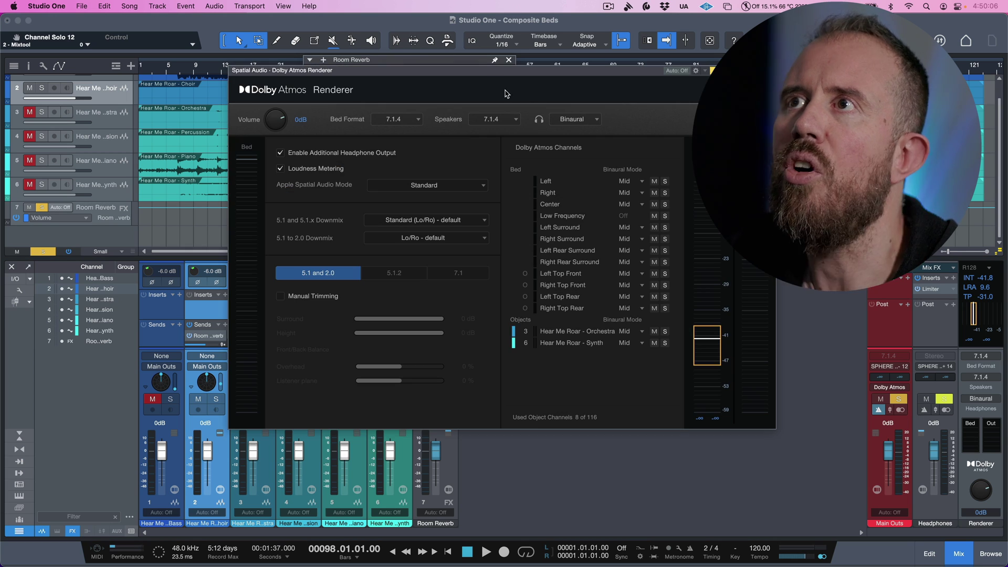
Close the Room Reverb plug-in window, switch the Renderer bed to 7.1.2, then back to 7.1.4
left_click(509, 60)
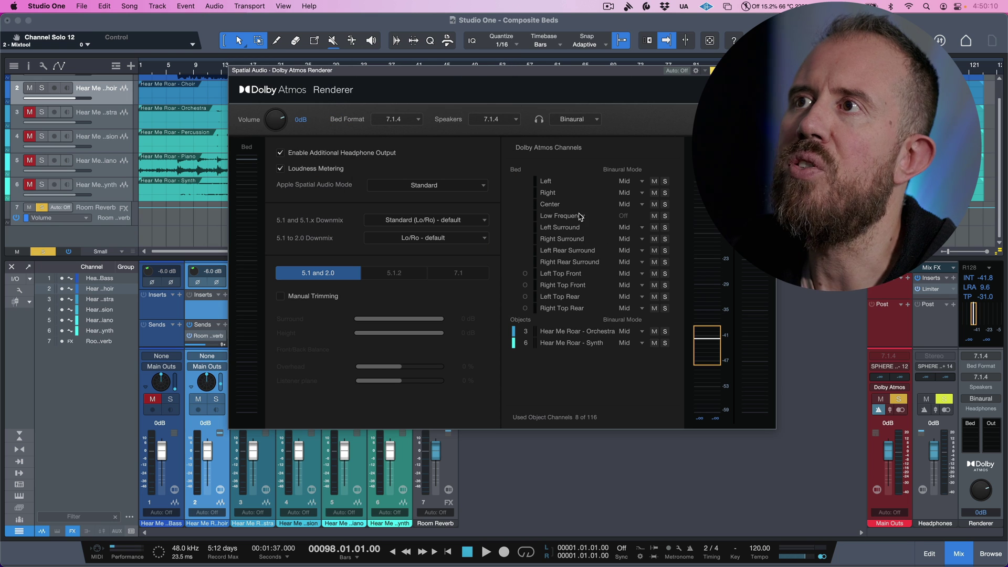
left_click(409, 121)
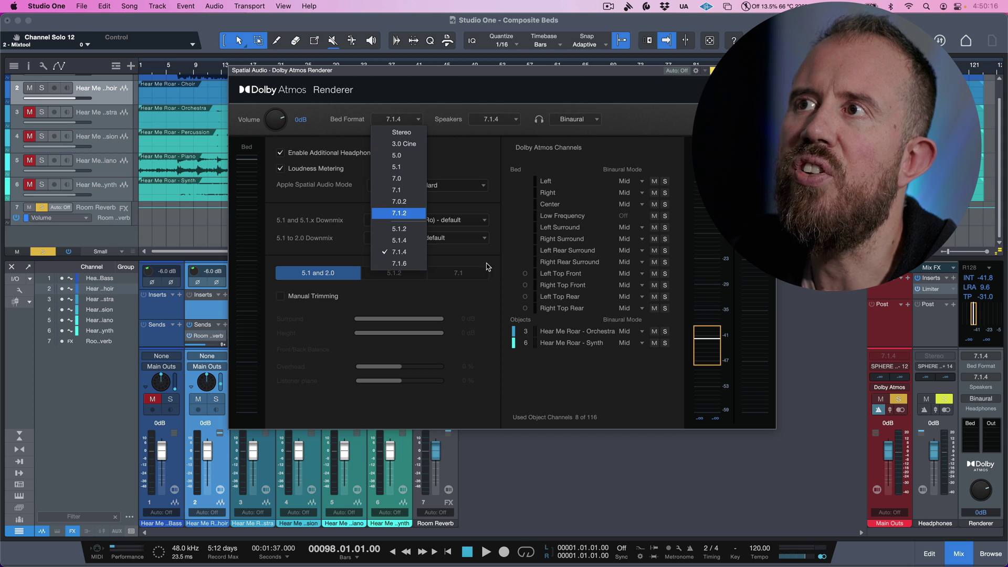
left_click(409, 213)
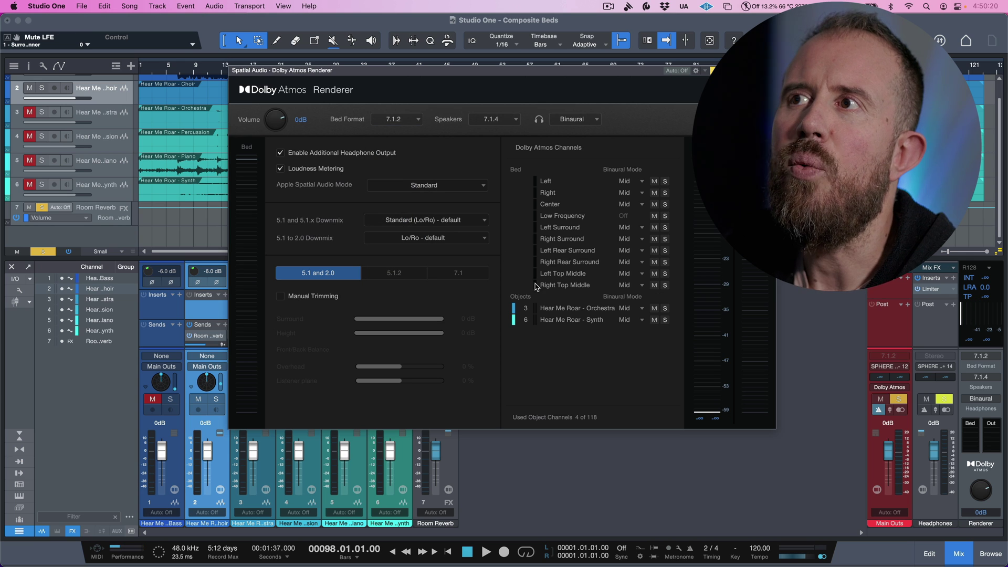
left_click(412, 126)
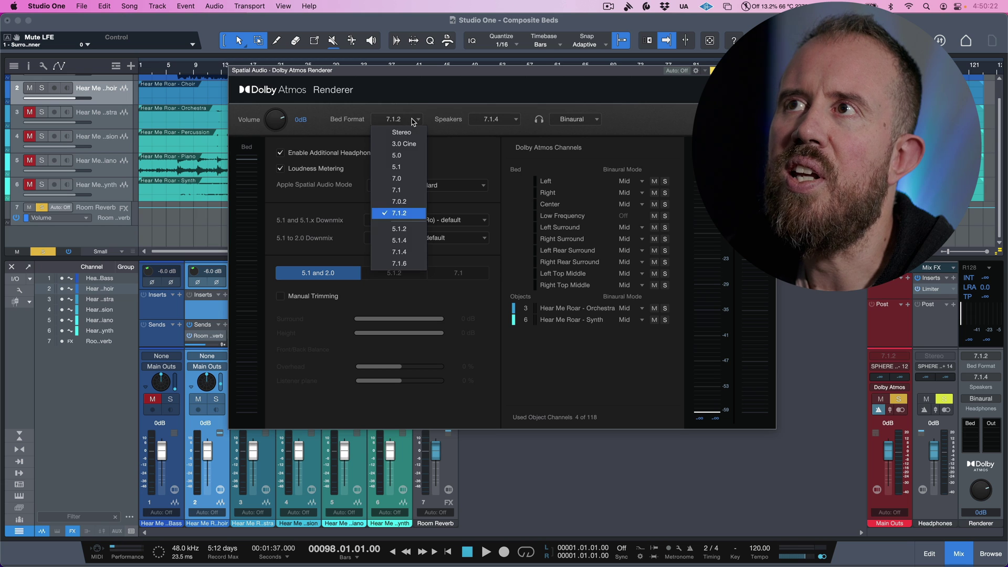
left_click(399, 249)
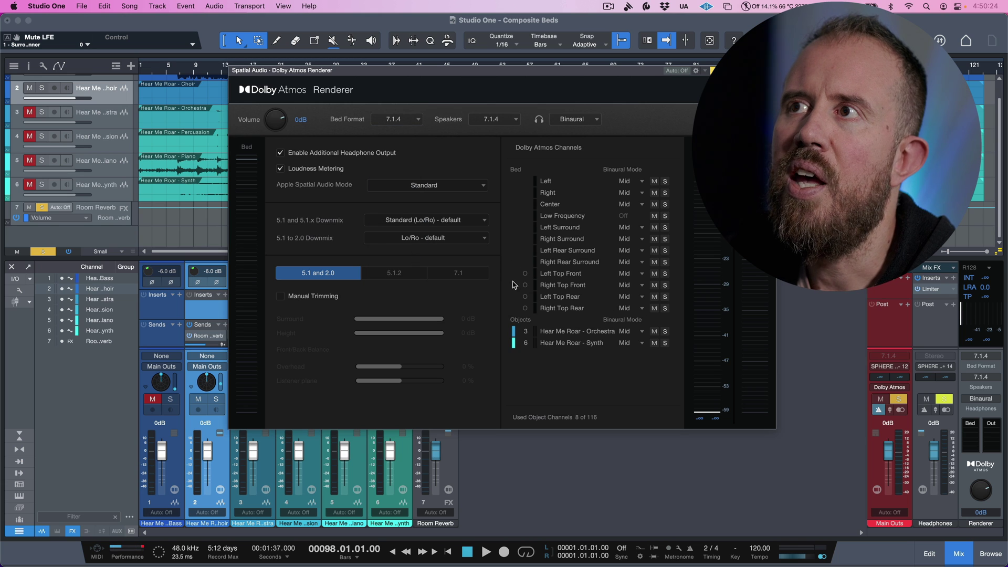
mouse_move(523, 277)
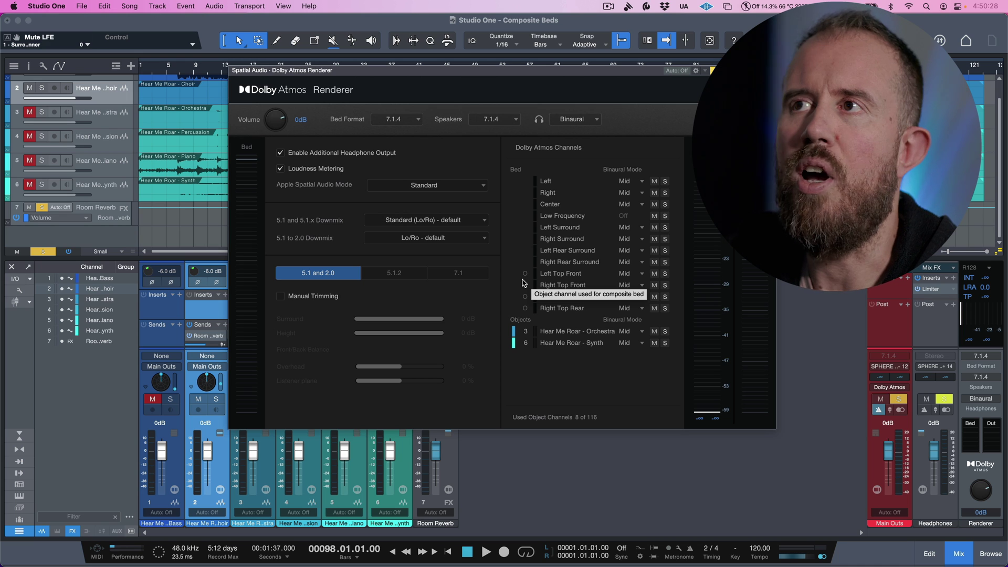
Read the object-channel tooltips on the top-channel rows, then close the Dolby Atmos Renderer
mouse_move(524, 301)
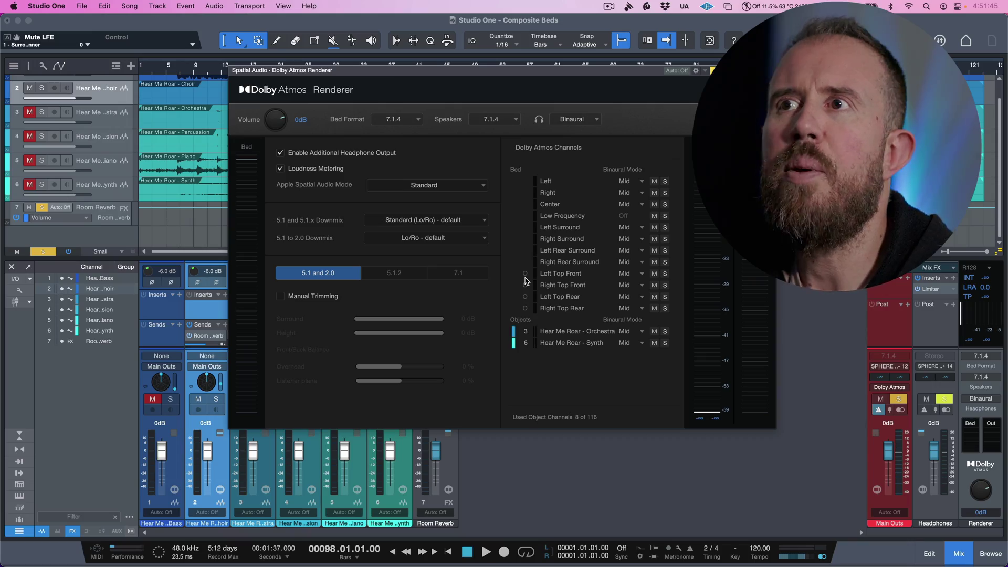
left_click(607, 452)
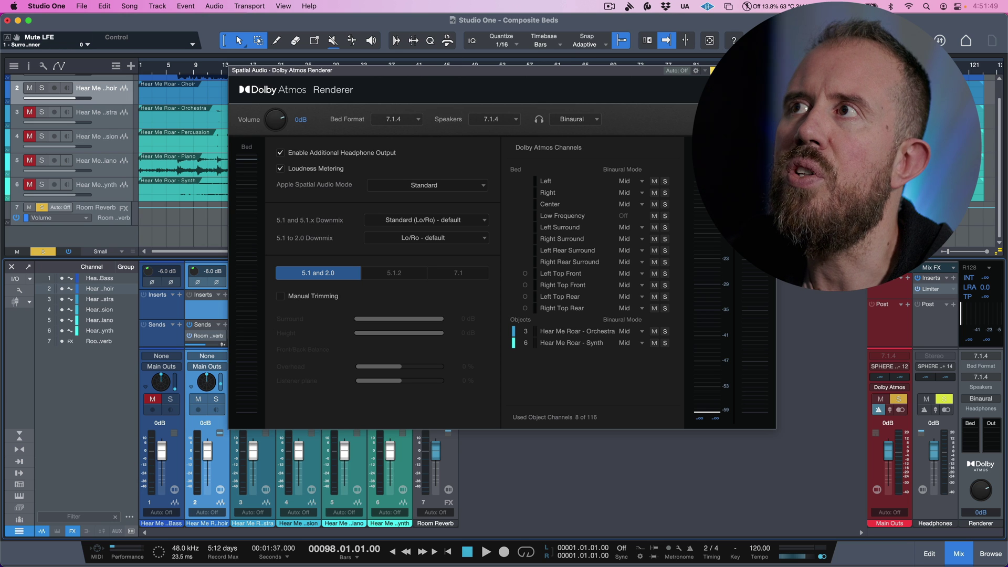
key("super+w")
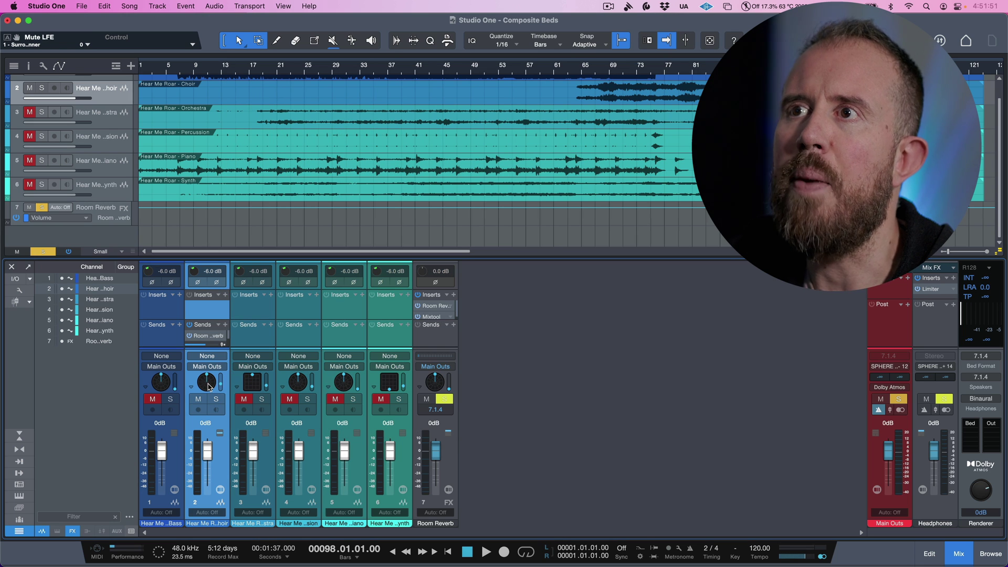
In the Choir's surround panner, set spread to 196% and elevation to 40°, then close it
left_click(207, 387)
left_click(431, 197)
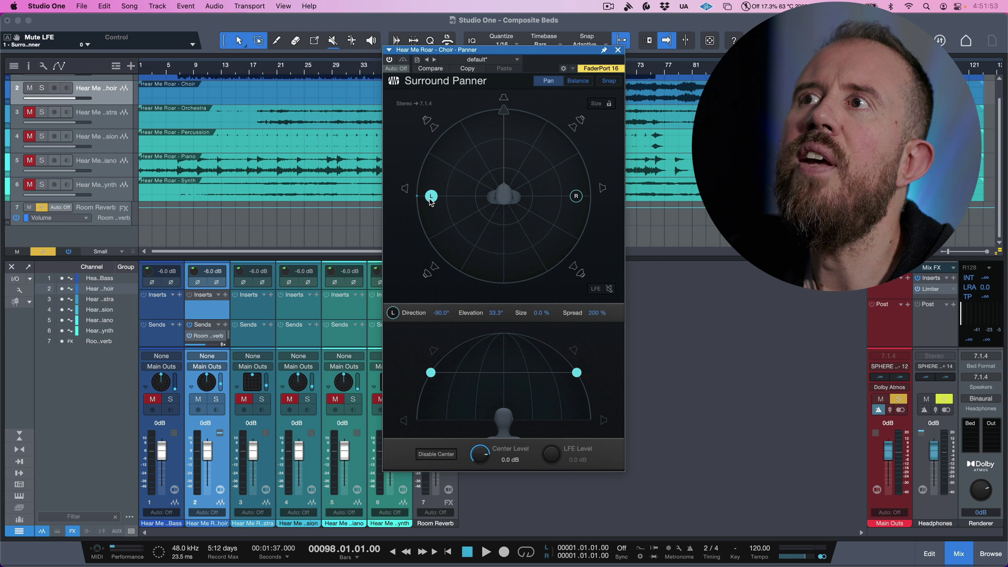
left_click(425, 214)
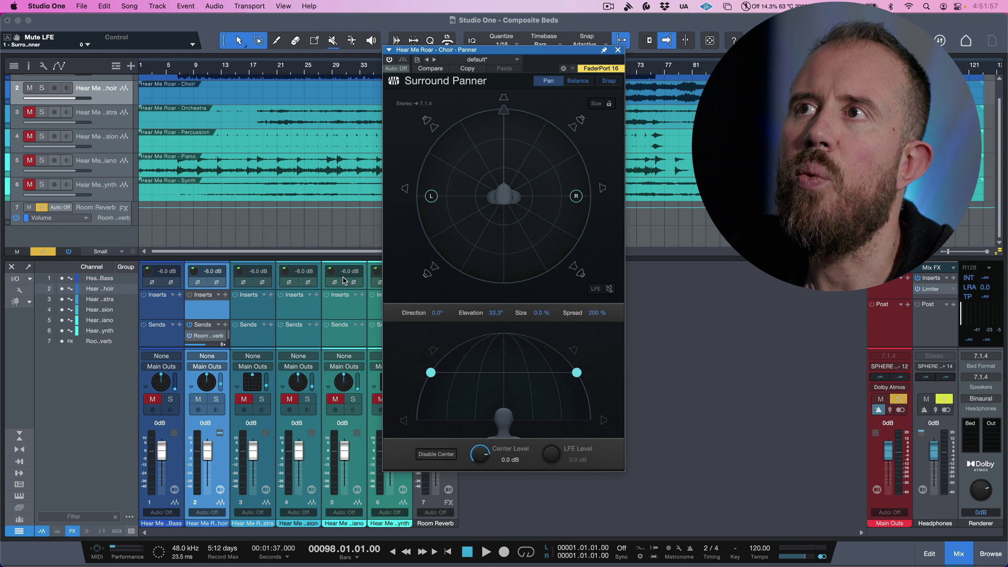
mouse_move(221, 387)
left_mouse_down()
mouse_move(220, 402)
mouse_move(232, 397)
left_mouse_up()
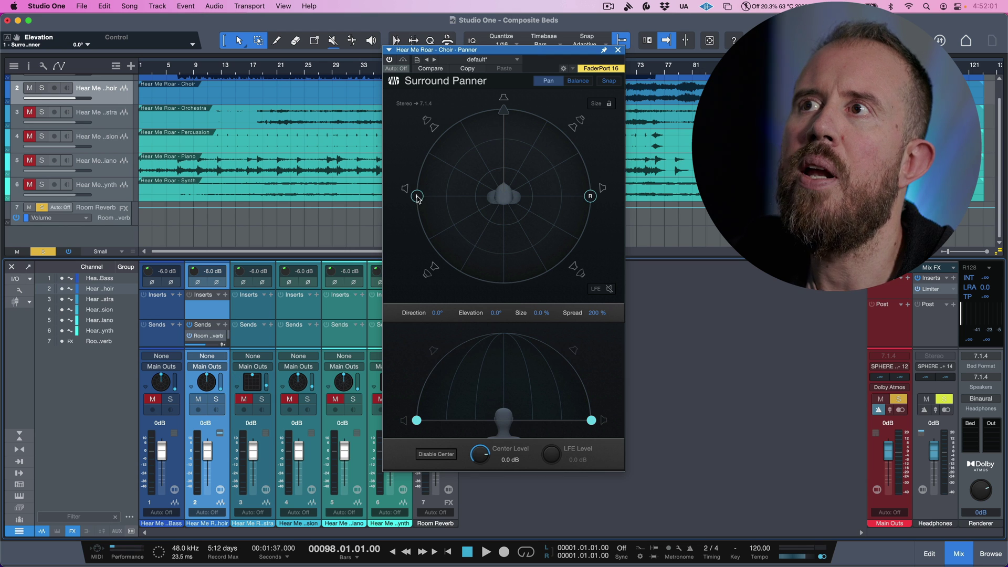
mouse_move(417, 198)
left_mouse_down()
mouse_move(416, 178)
mouse_move(414, 195)
left_mouse_up()
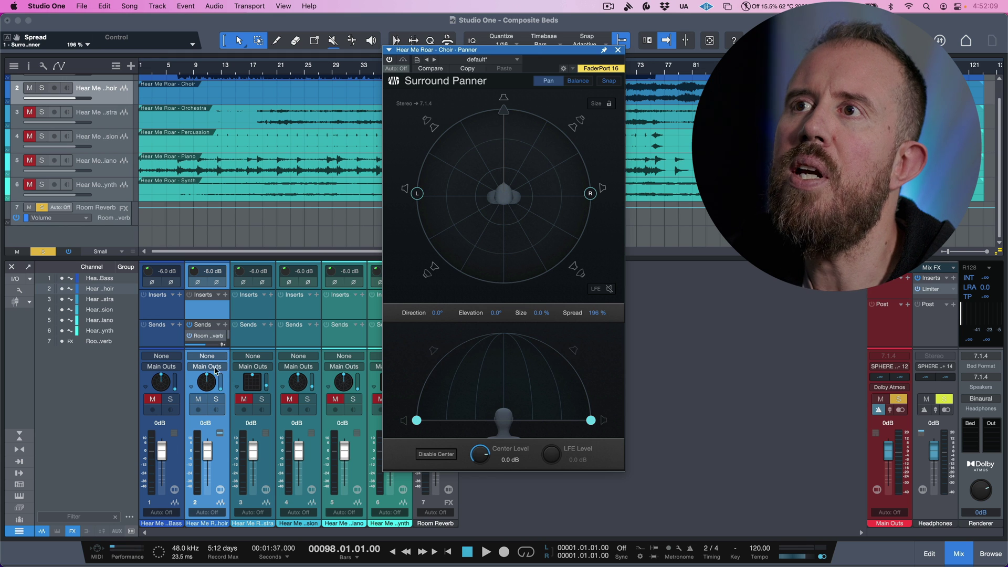
scroll(222, 381, "up", 5)
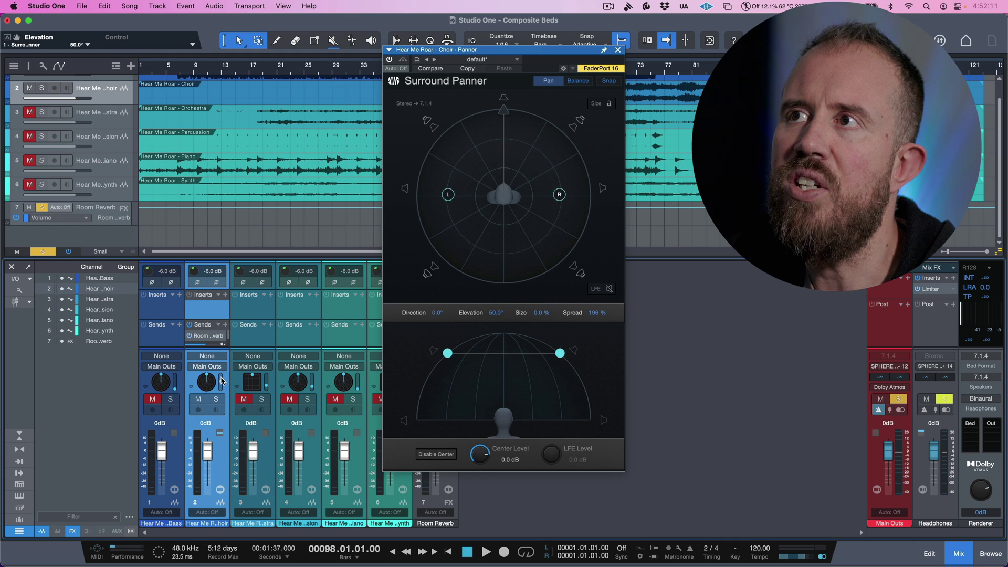
scroll(221, 382, "down", 2)
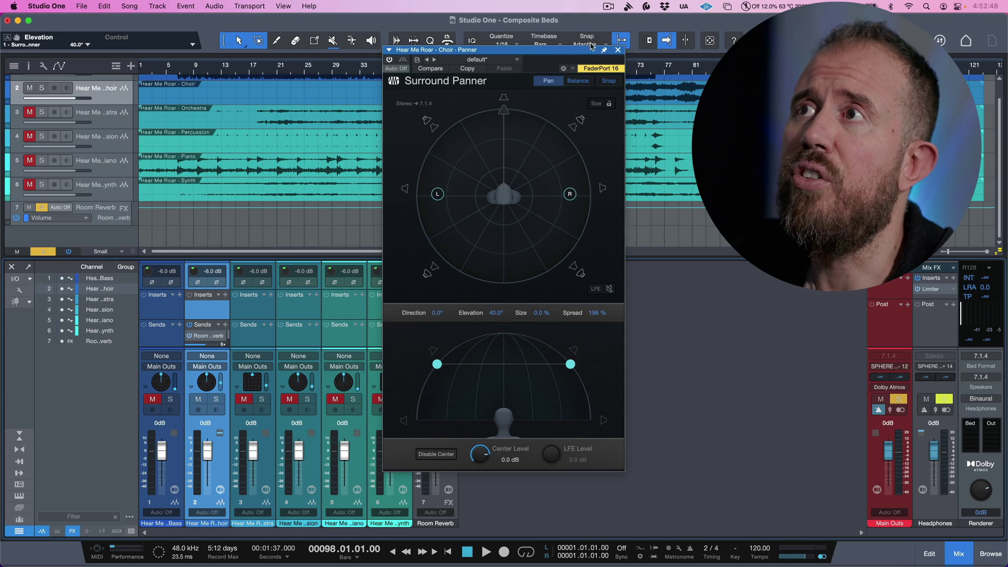
left_click(617, 50)
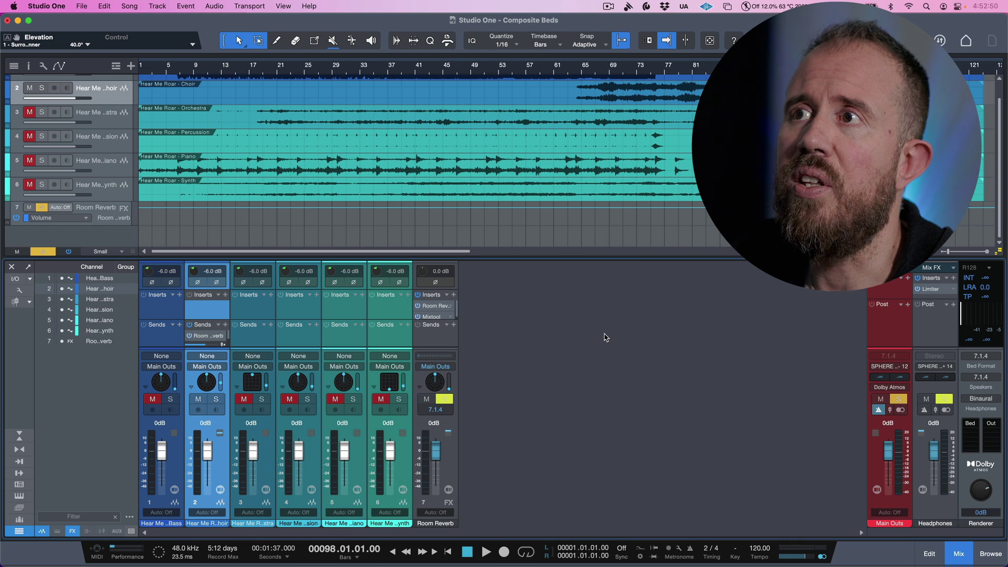
left_click(431, 410)
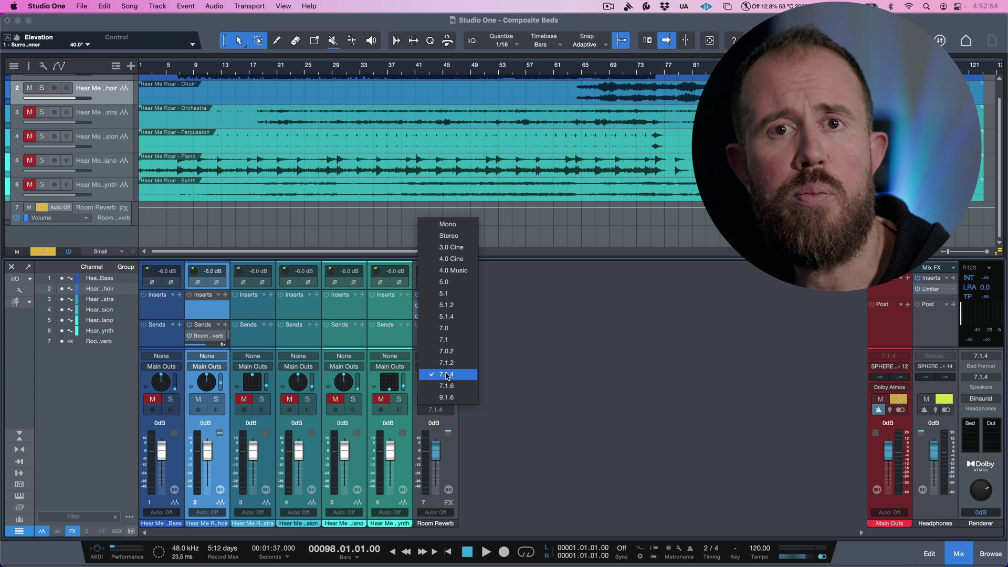
left_click(651, 417)
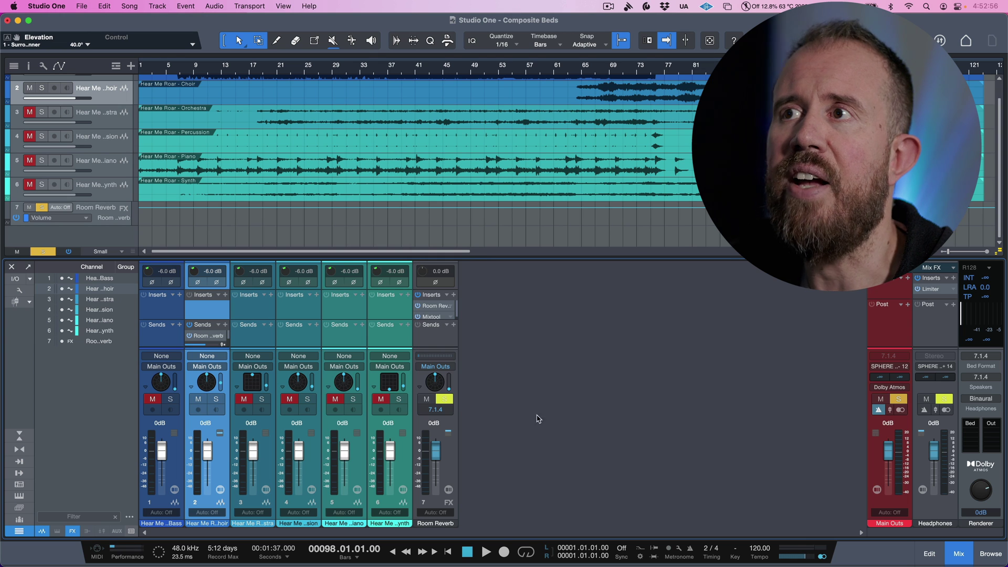